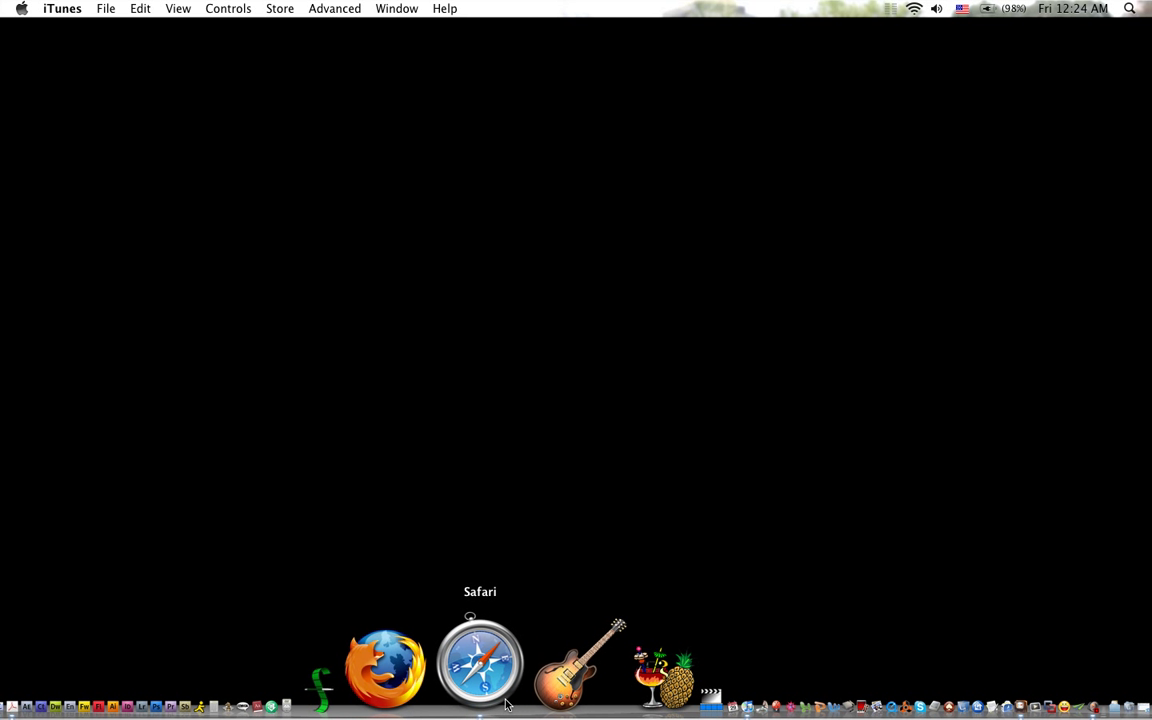
# Step: Launch Safari from the Dock
pyautogui.click(503, 700)
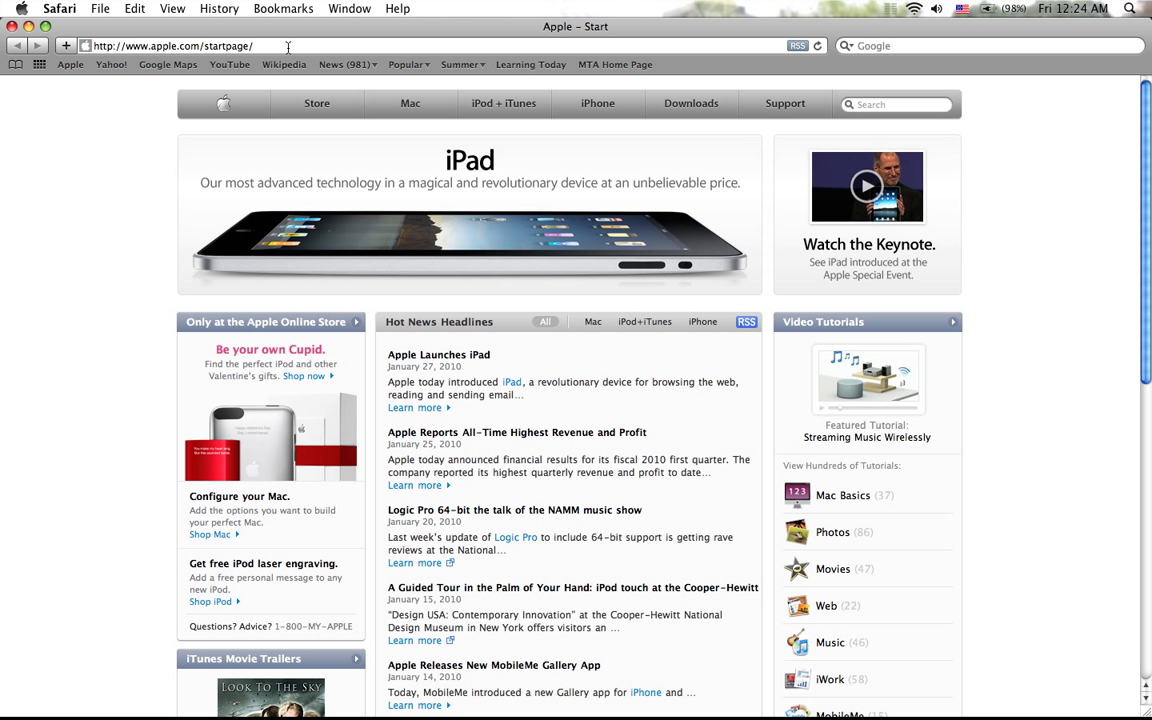
# Step: Load webassign.com/ in Safari's address bar
pyautogui.click(288, 46)
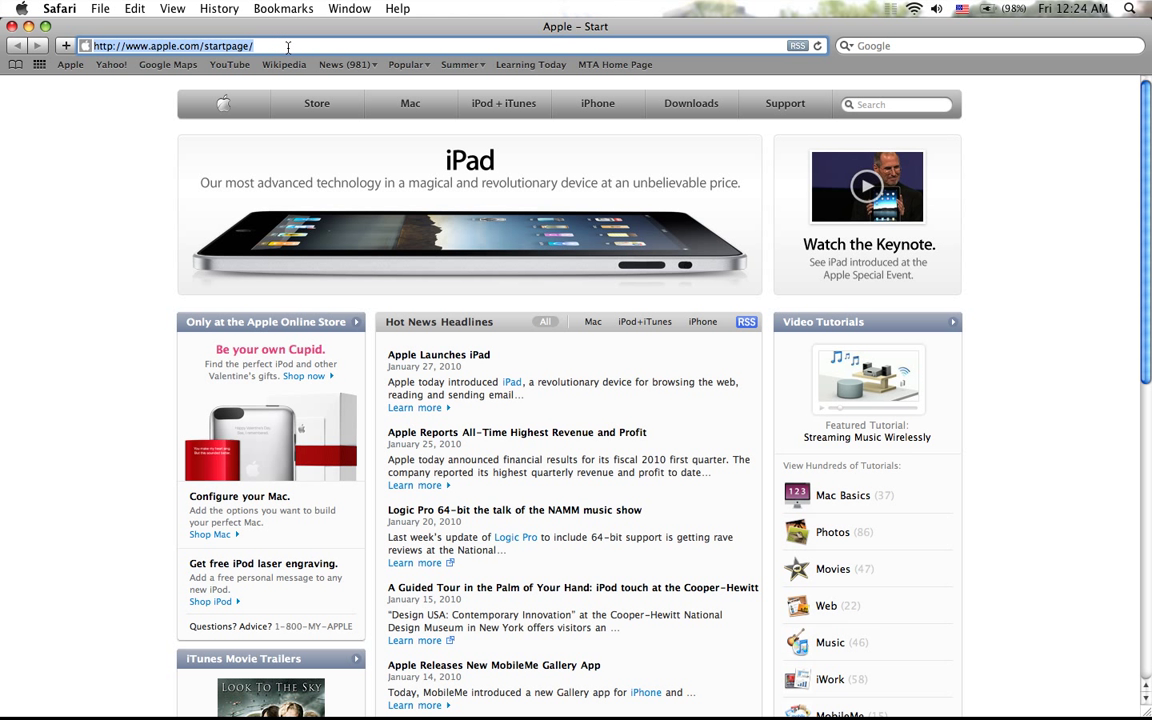
pyautogui.write('weba')
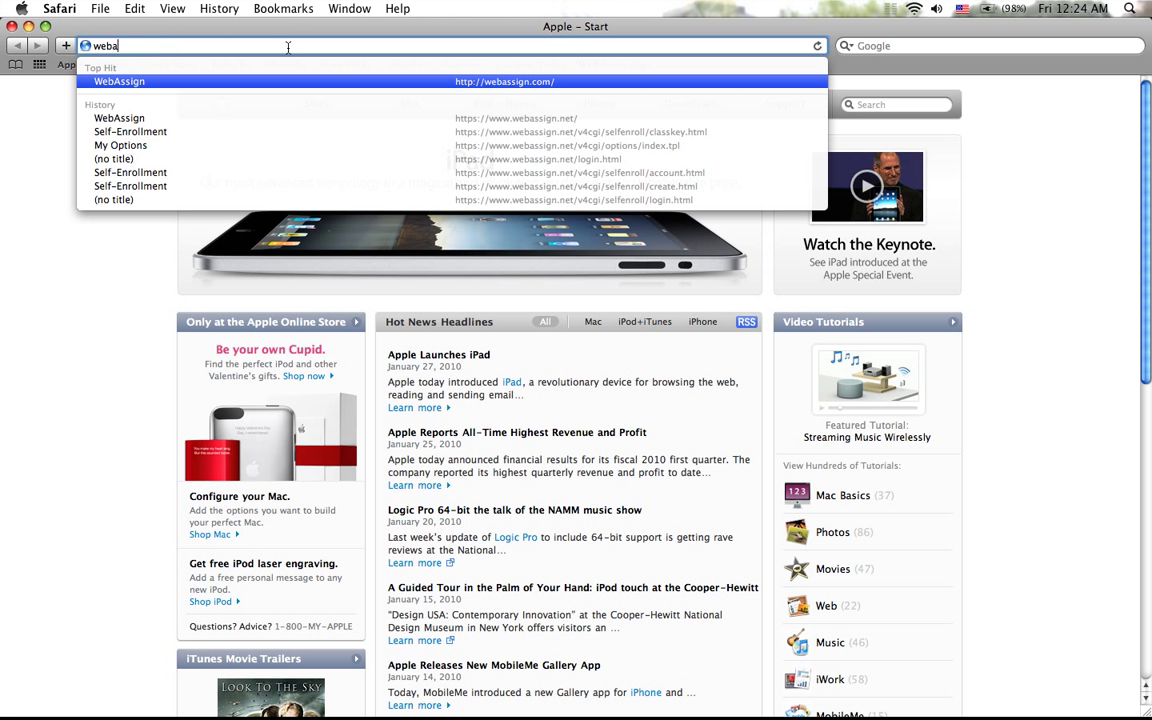
pyautogui.write('ssign.com/')
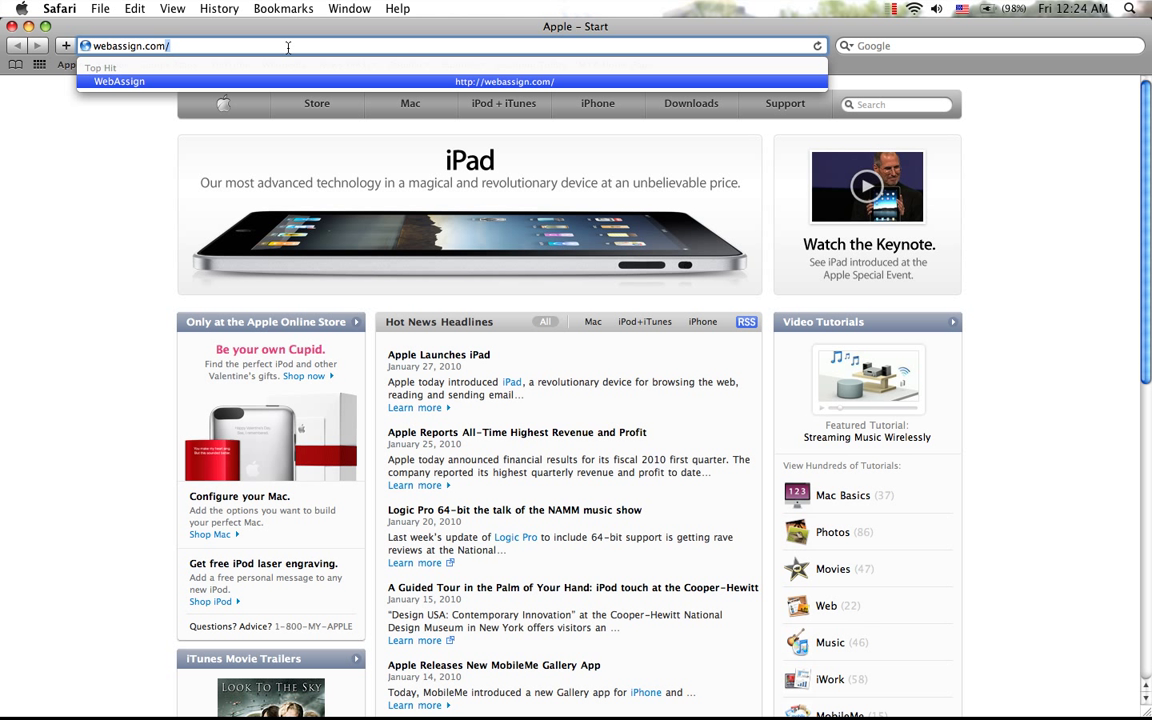
pyautogui.press('Return')
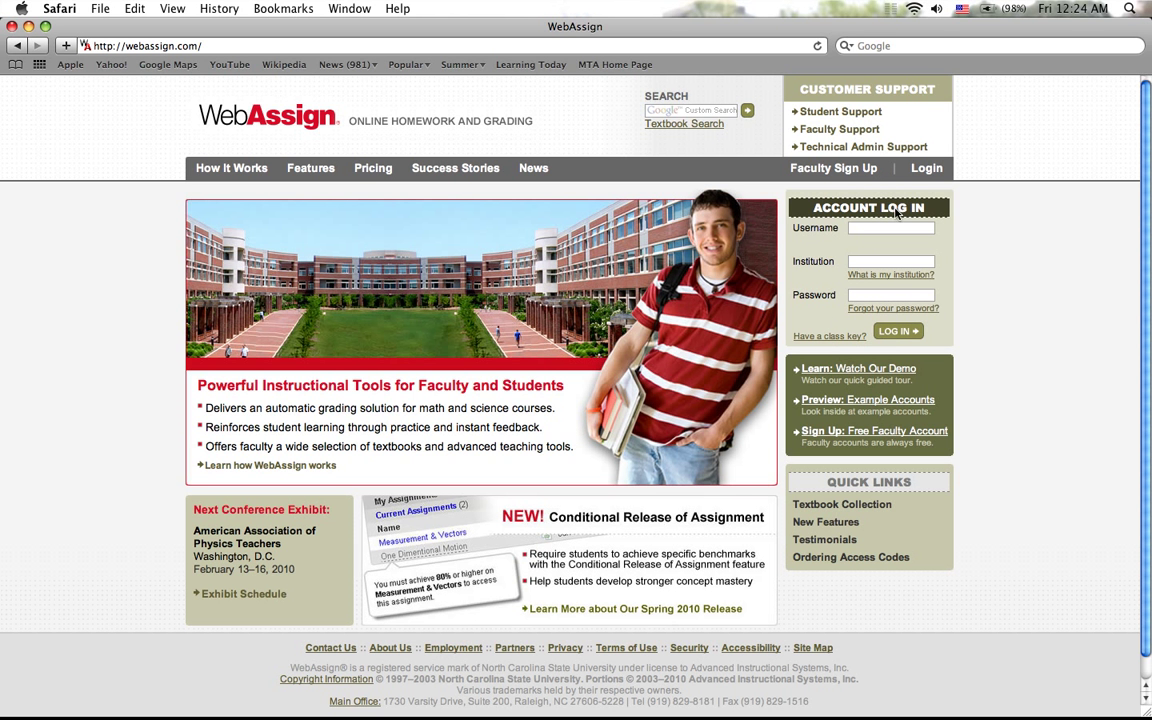
# Step: Start class key enrollment and enter the institution code and both four-digit groups of the instructor's class key
pyautogui.click(836, 337)
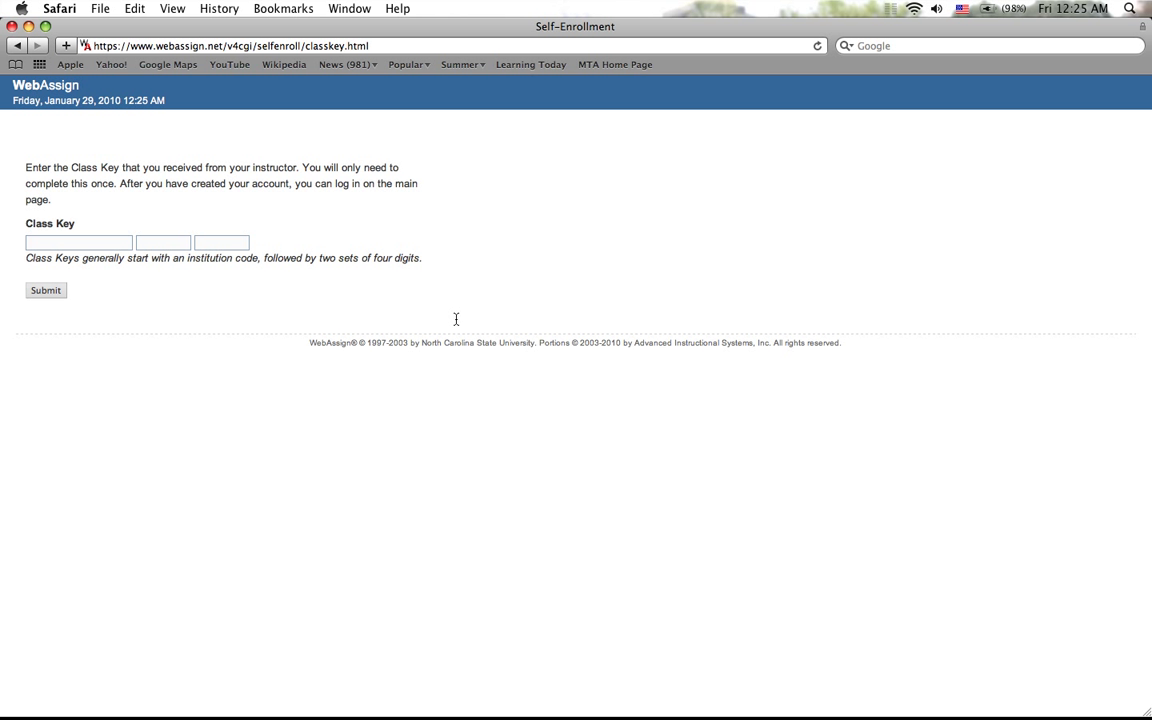
pyautogui.click(95, 247)
pyautogui.press('Tab')
pyautogui.press('Tab')
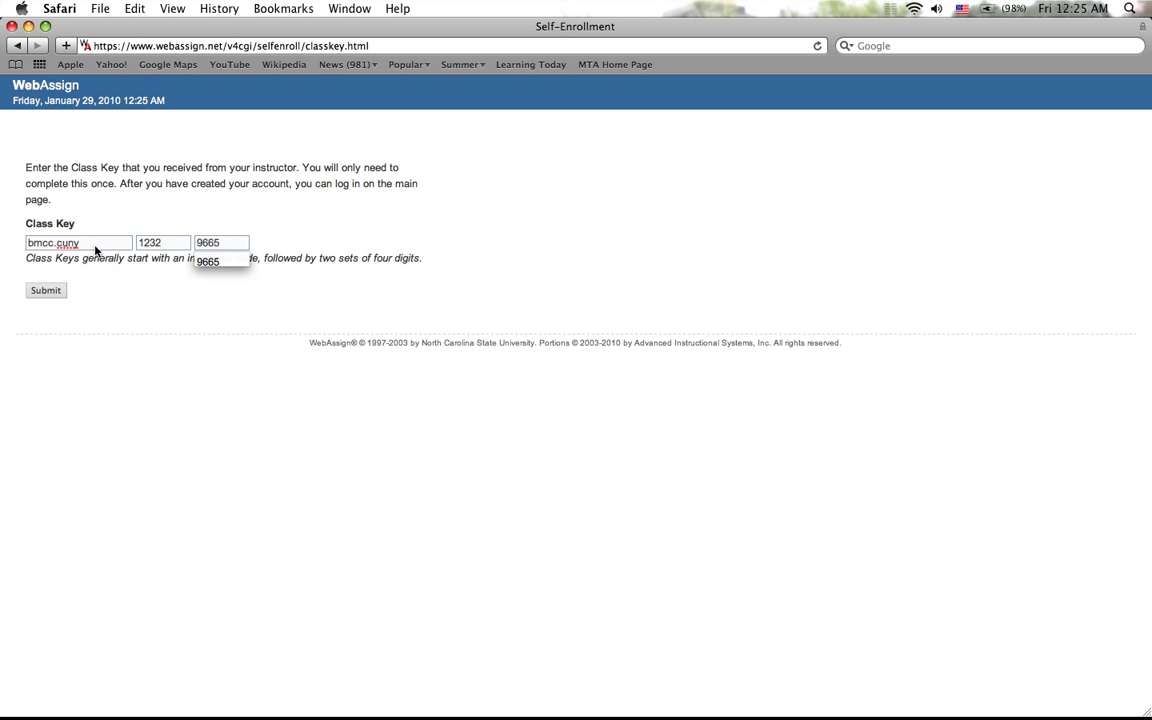
pyautogui.click(112, 302)
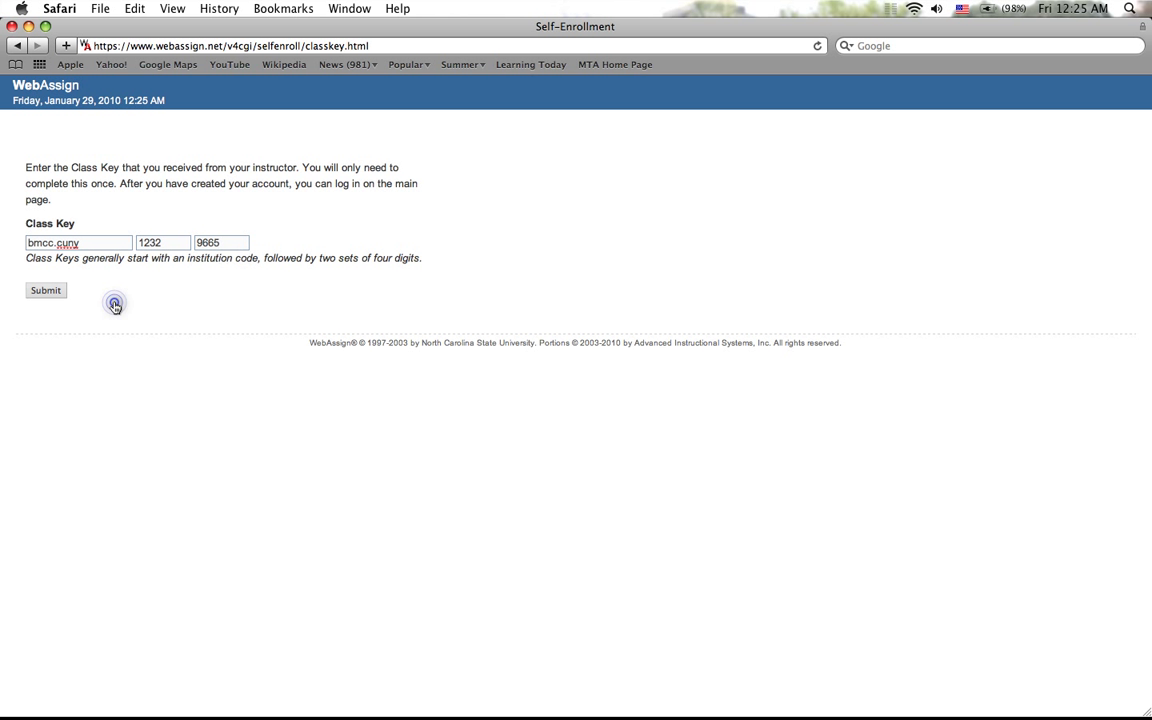
# Step: Submit the class key, confirm MAT 051 Section 120, and choose to create a new WebAssign account
pyautogui.click(42, 296)
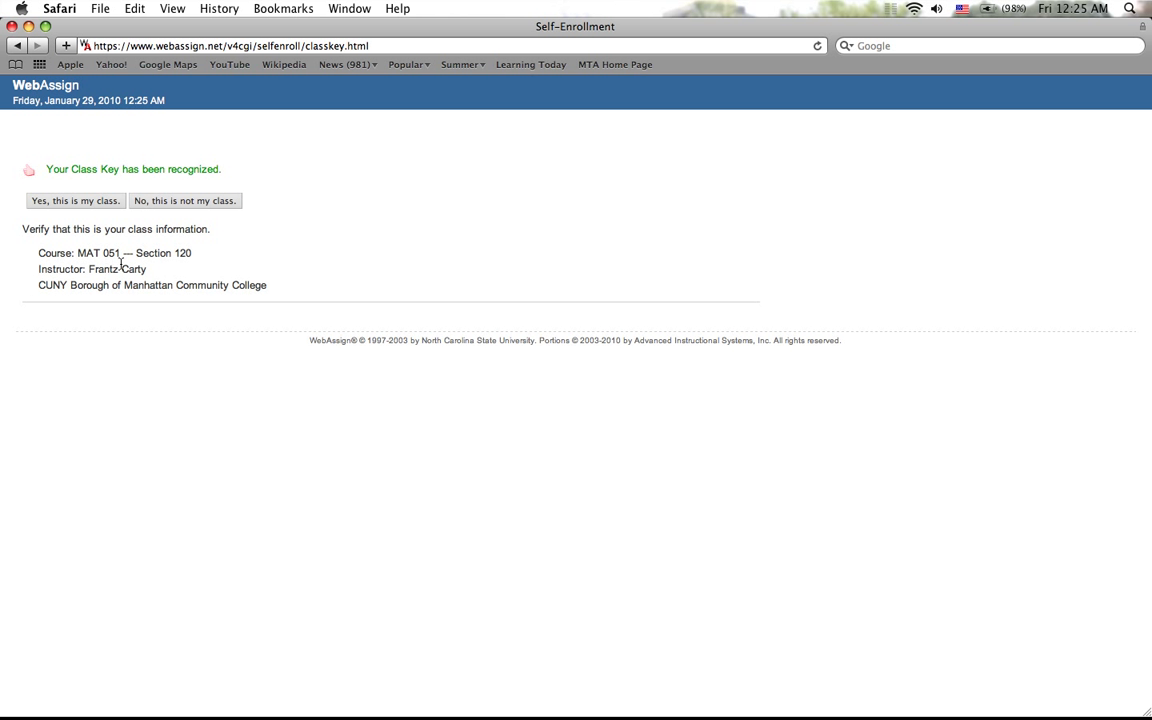
pyautogui.click(73, 204)
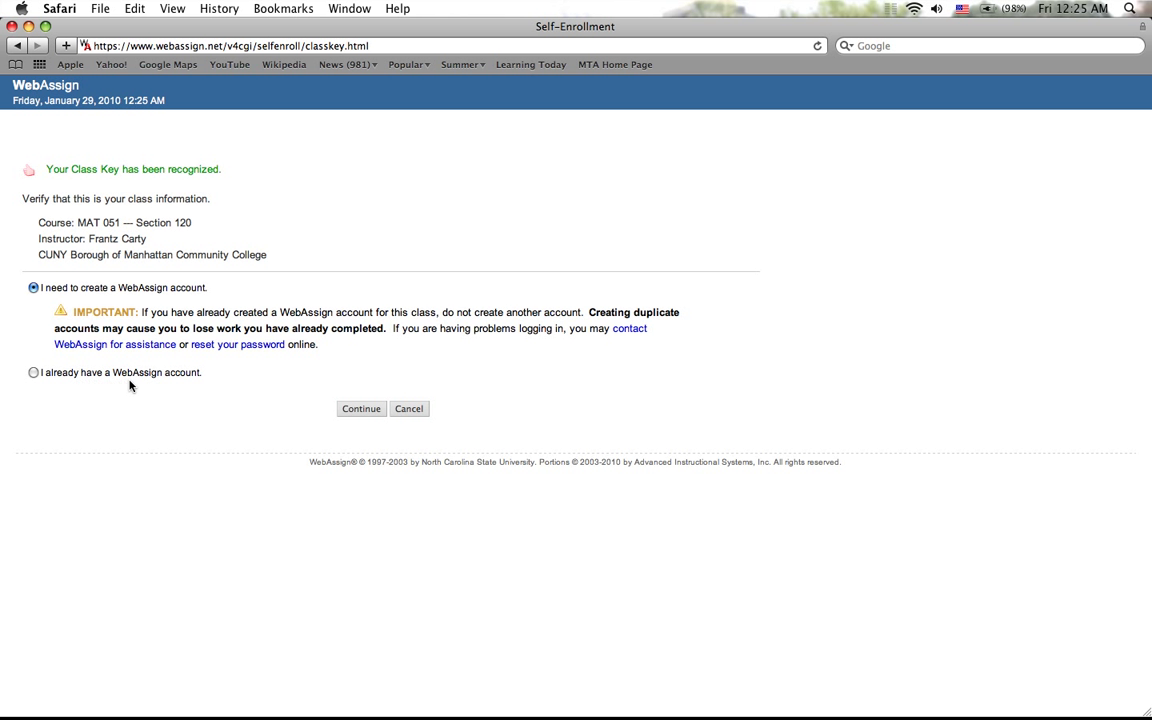
pyautogui.click(33, 372)
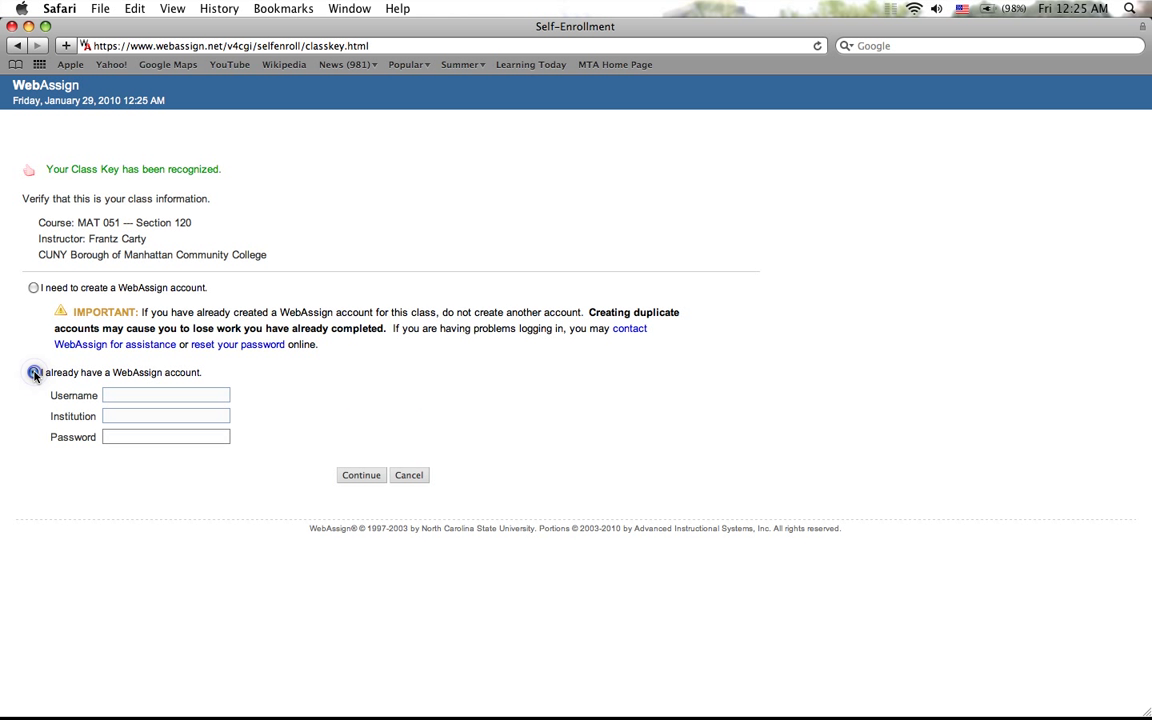
pyautogui.click(33, 288)
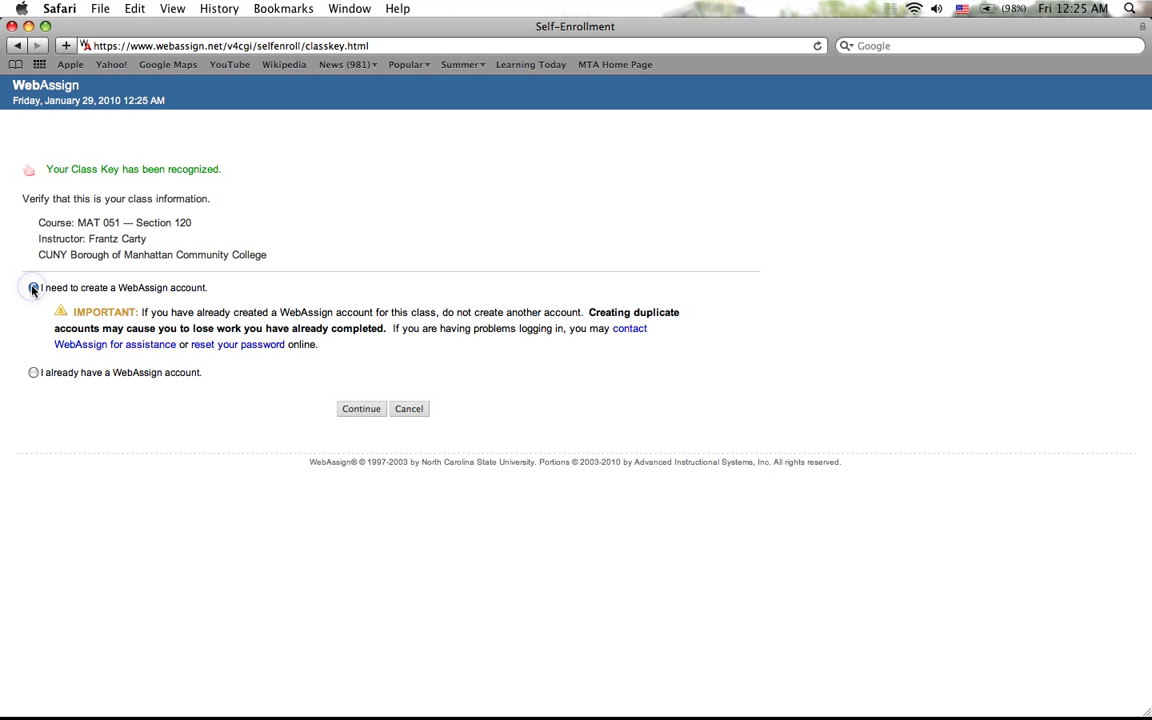
pyautogui.click(360, 408)
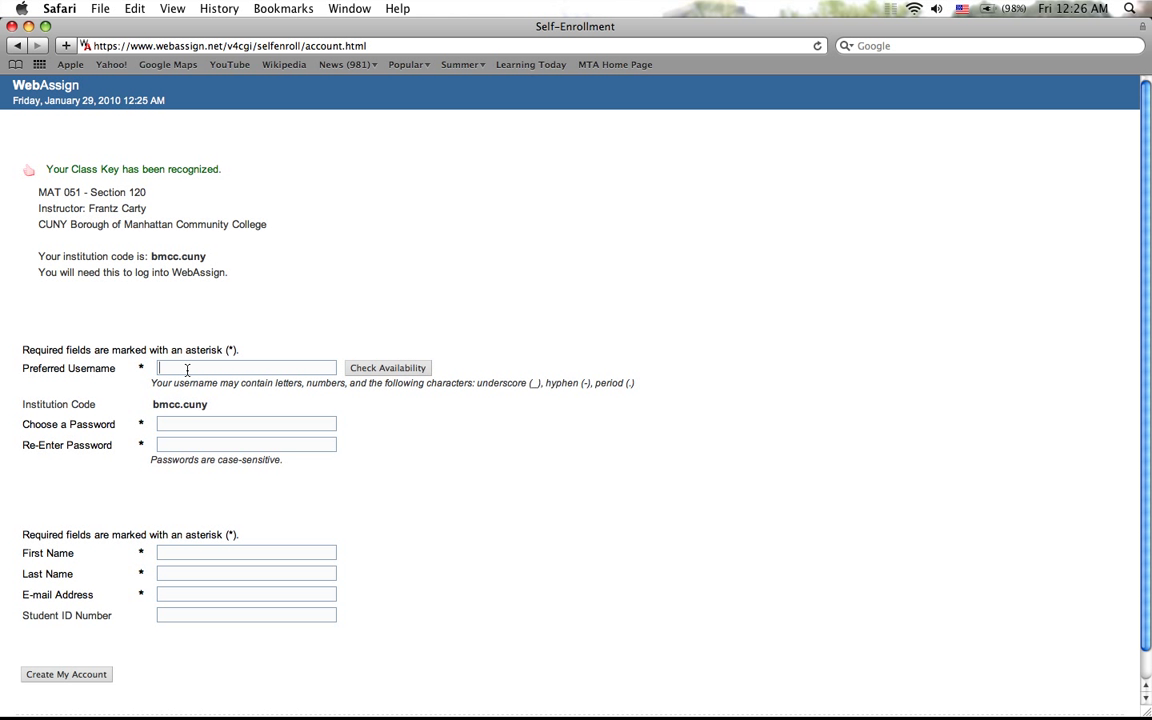
# Step: Enter a preferred username, then type and re-enter the account password
pyautogui.click(186, 369)
pyautogui.write('studen')
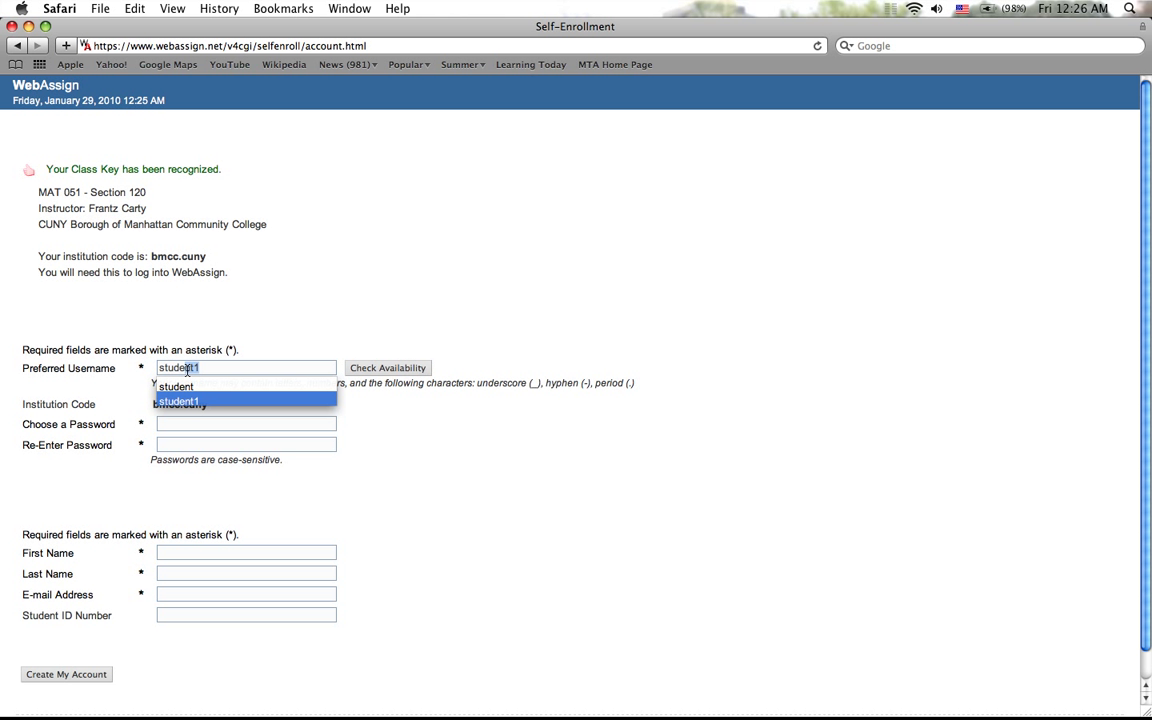
pyautogui.write('tA')
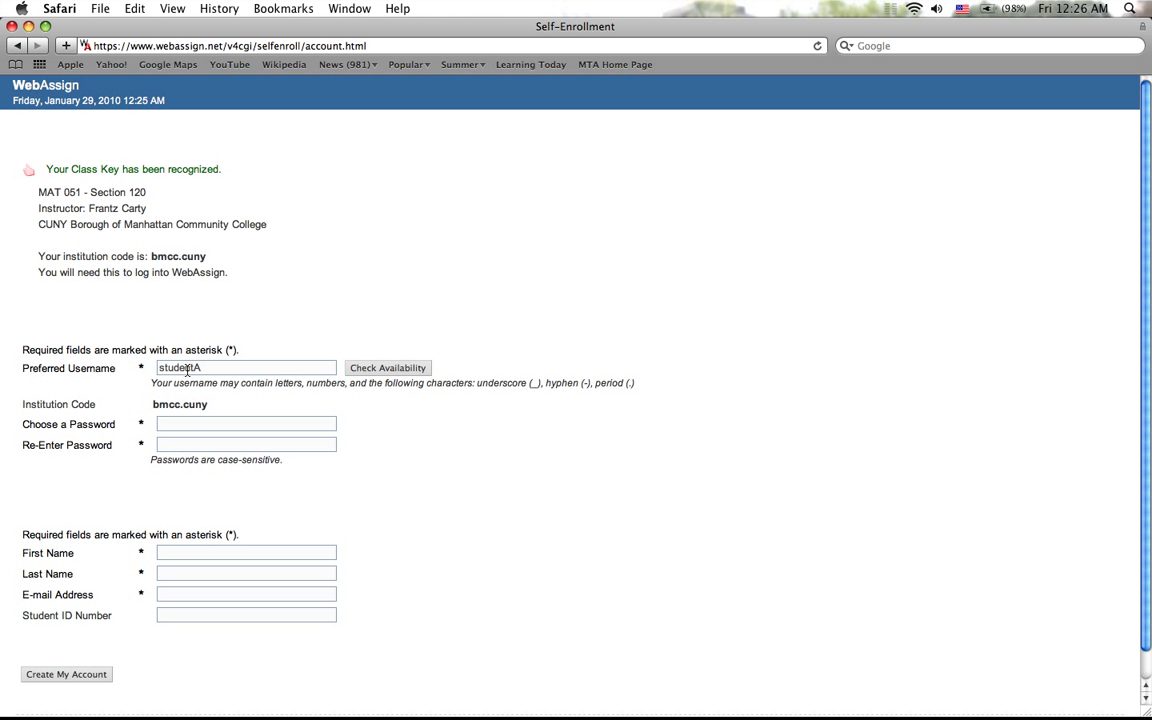
pyautogui.click(169, 421)
pyautogui.press('Tab')
# Step: Fill in the student's first name, last name and e-mail address
pyautogui.click(184, 551)
pyautogui.press('Tab')
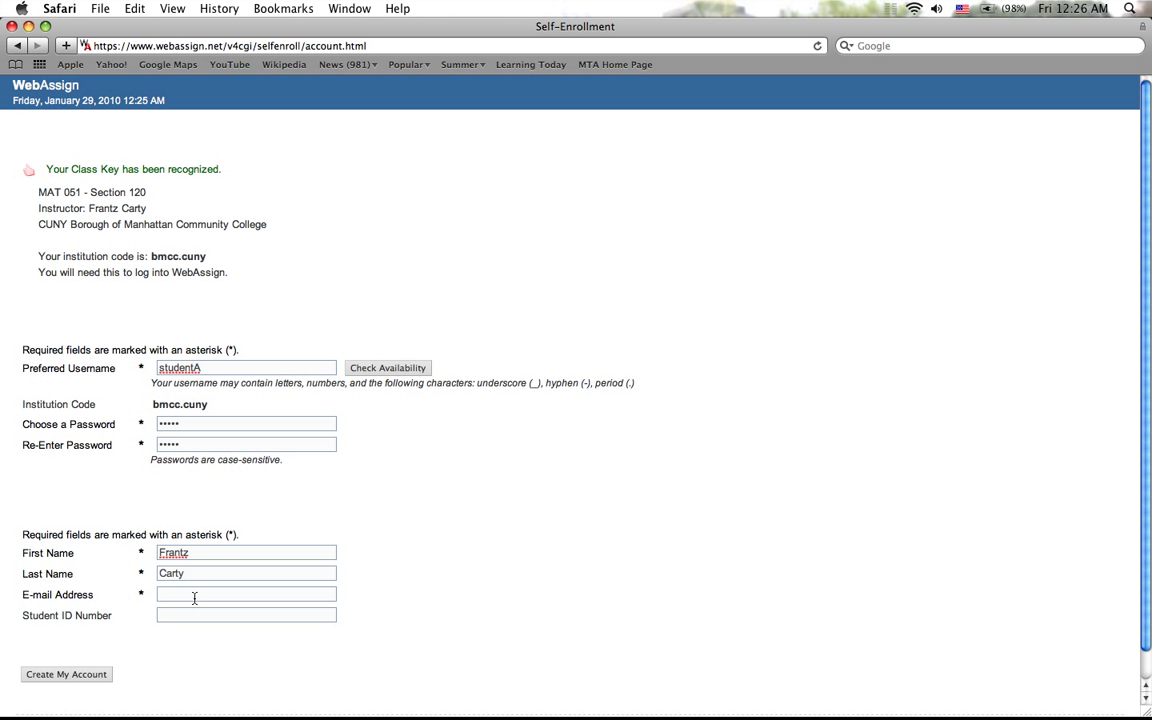
pyautogui.click(194, 594)
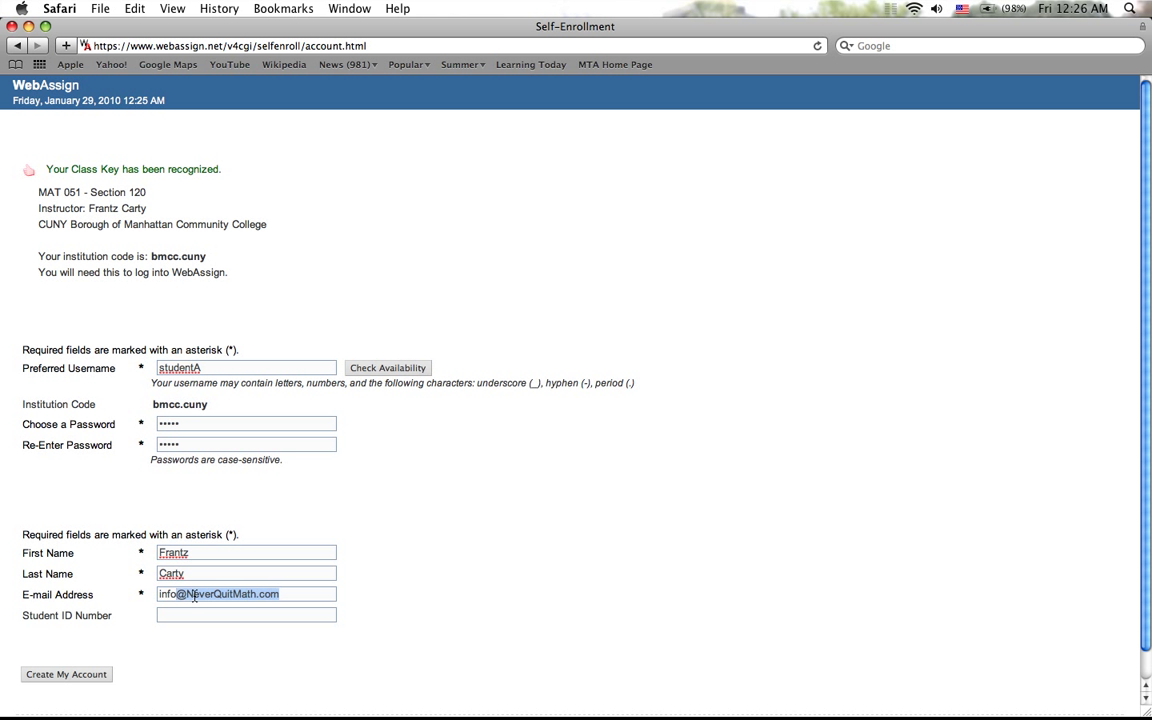
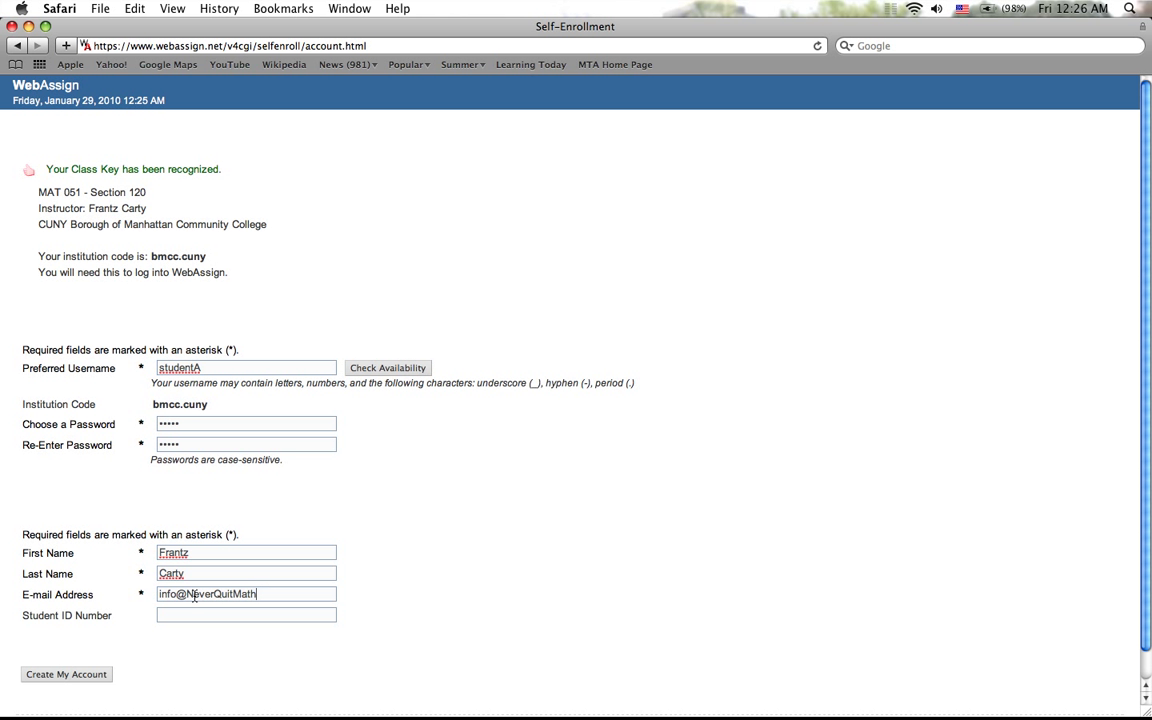
# Step: Create the account and log in from the confirmation page
pyautogui.click(71, 676)
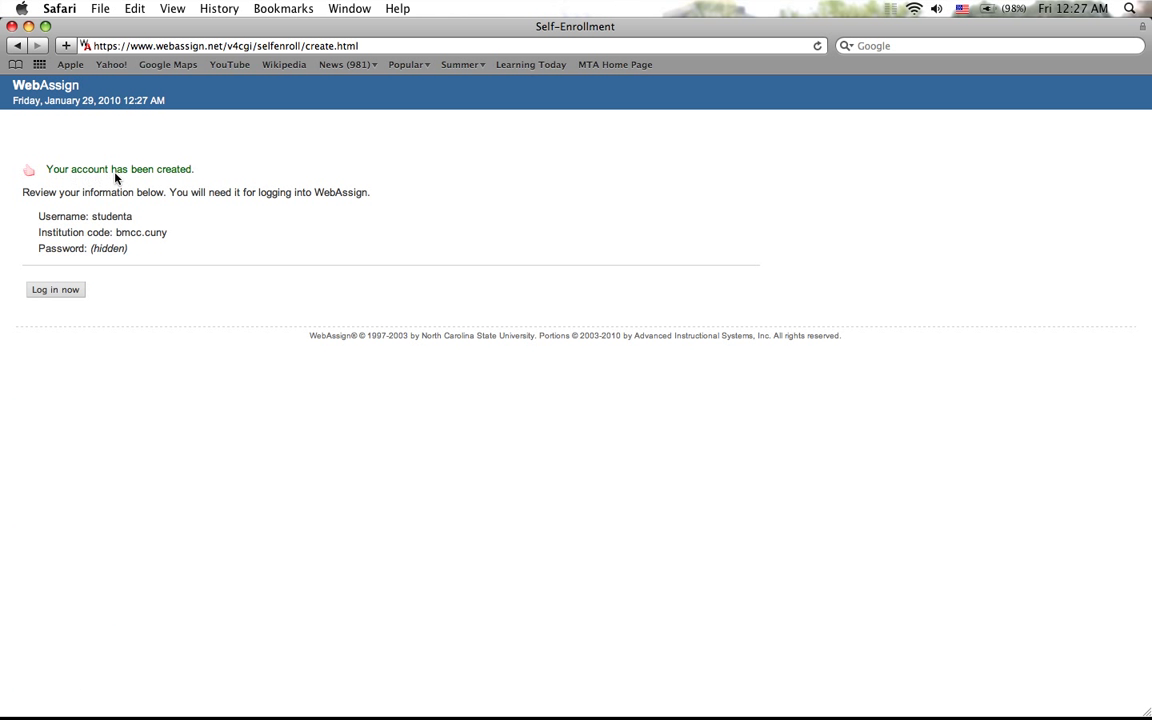
pyautogui.click(55, 289)
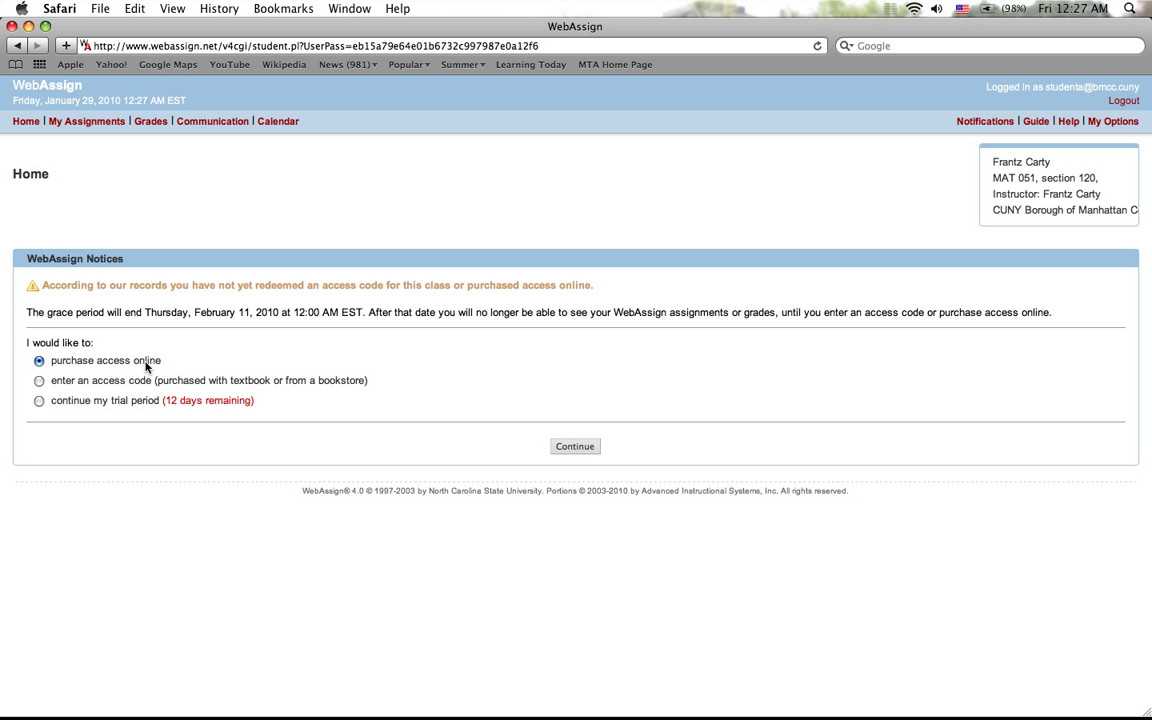
# Step: Choose to continue the trial period and confirm it to load the assignment list
pyautogui.click(39, 401)
pyautogui.click(560, 450)
pyautogui.click(562, 450)
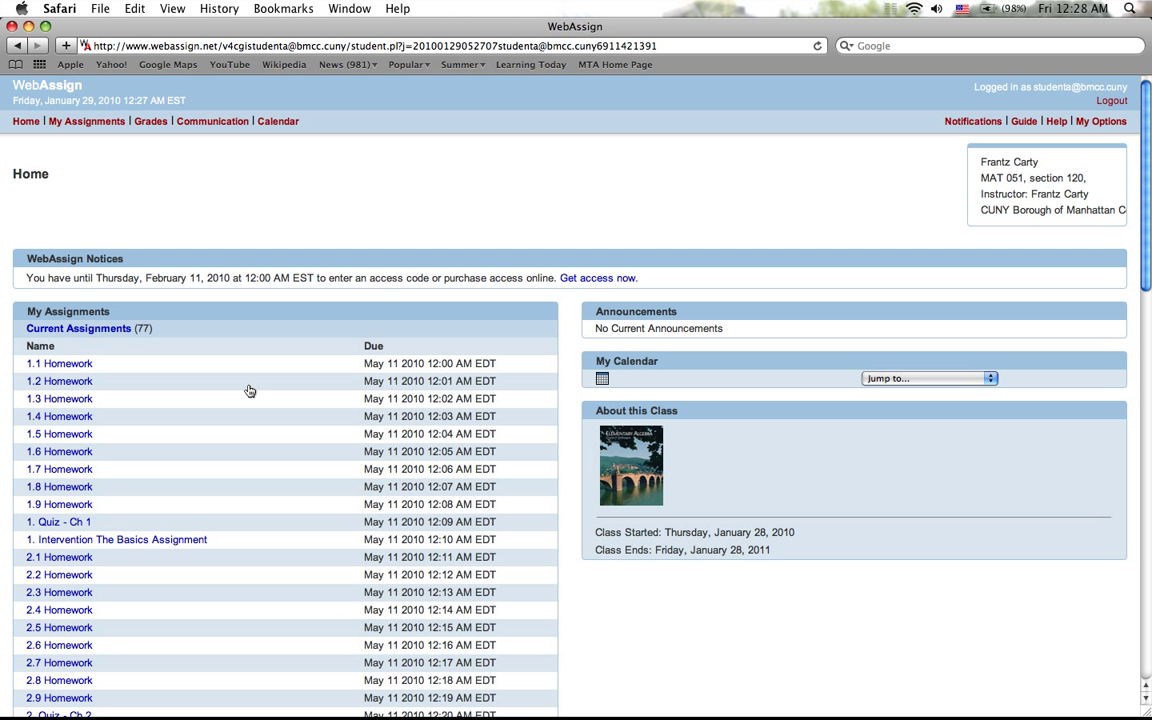
# Step: Open 1.1 Homework and scroll through its 12 questions, then back to the top
pyautogui.click(64, 366)
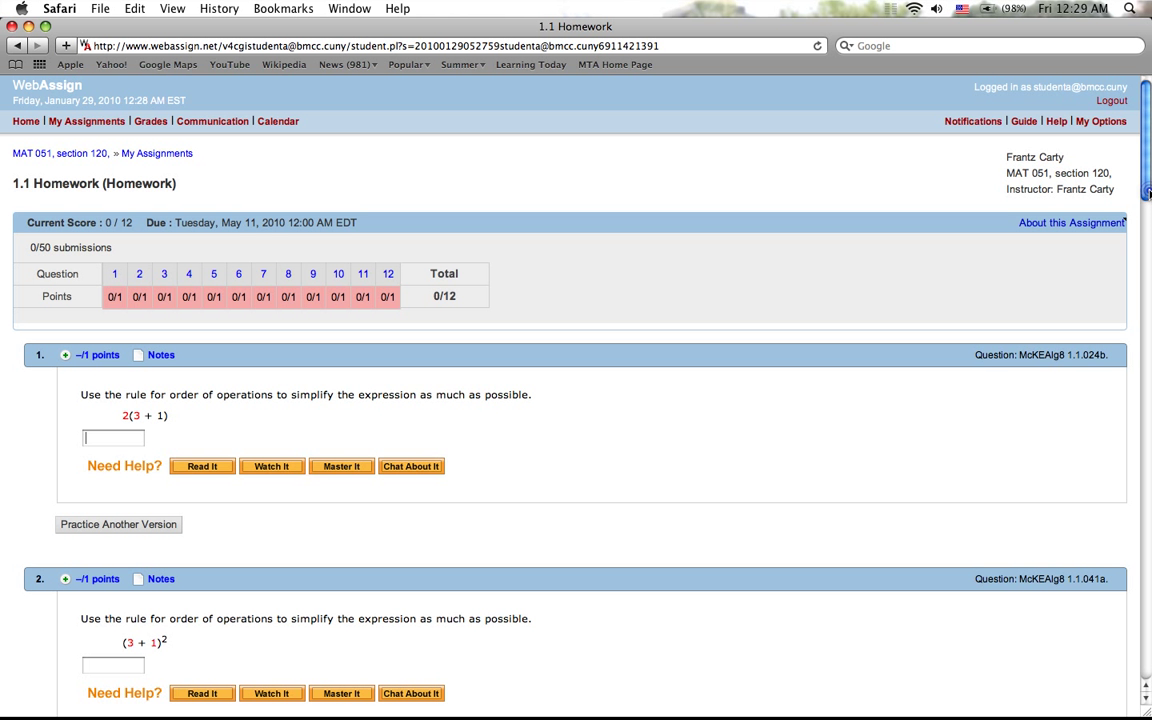
pyautogui.moveTo(1146, 190); pyautogui.dragTo(1102, 689)
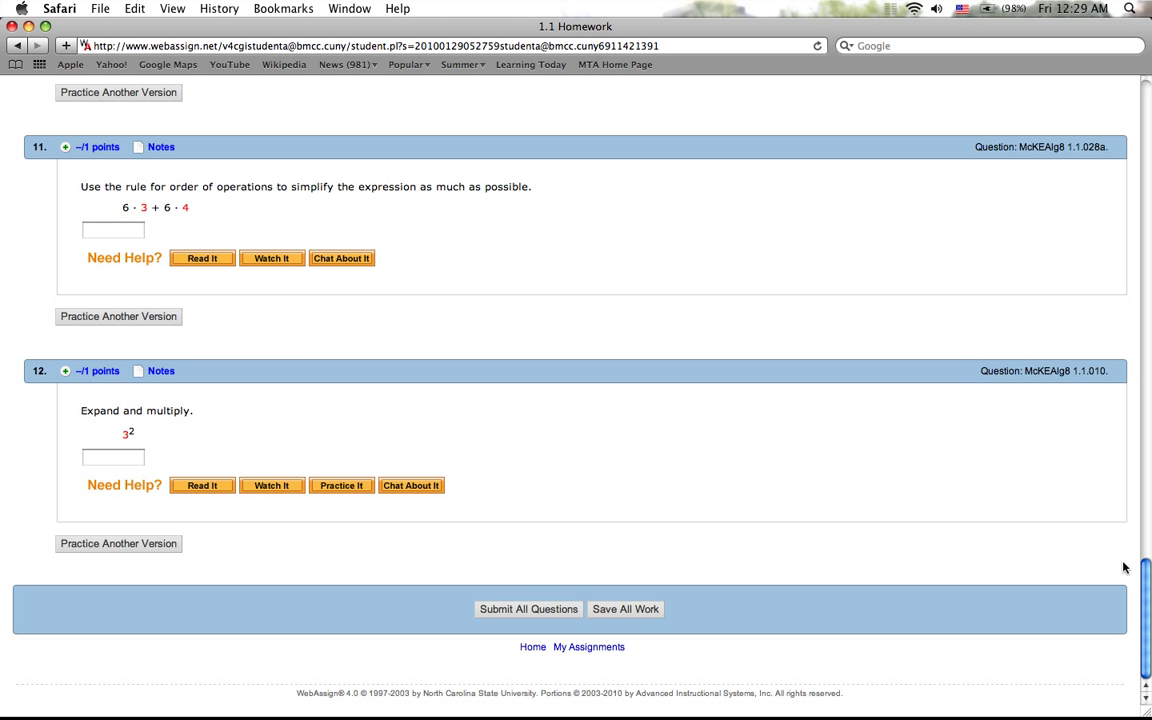
pyautogui.moveTo(1146, 585); pyautogui.dragTo(1000, 100)
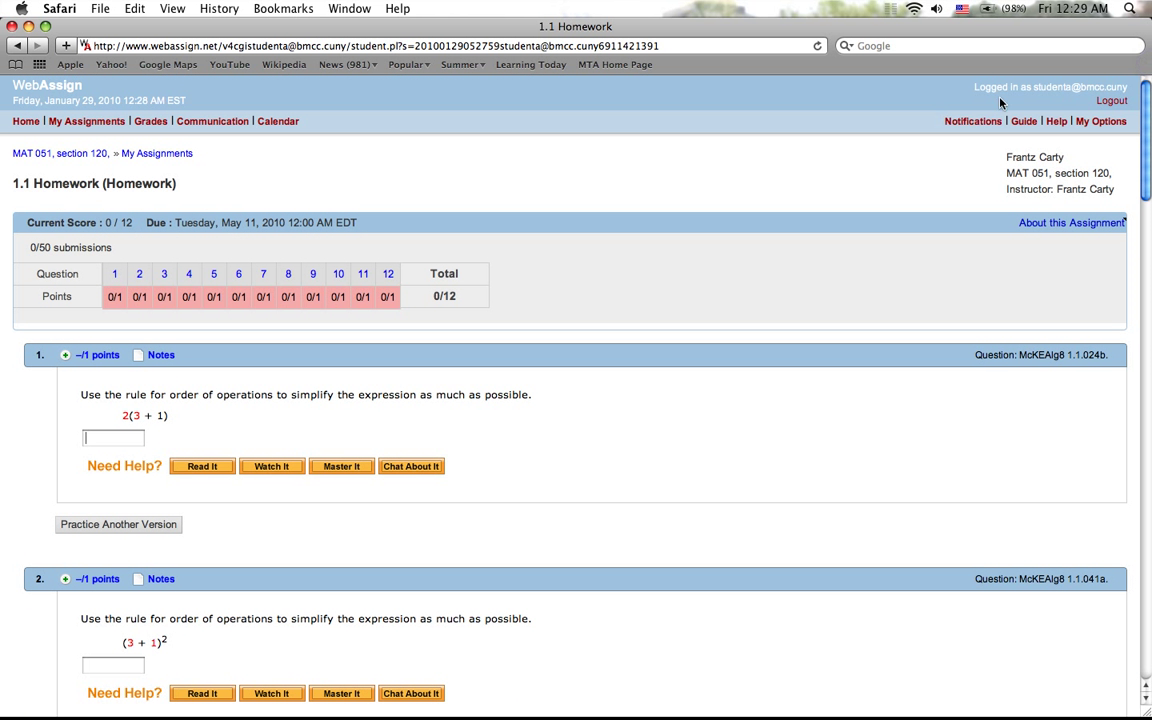